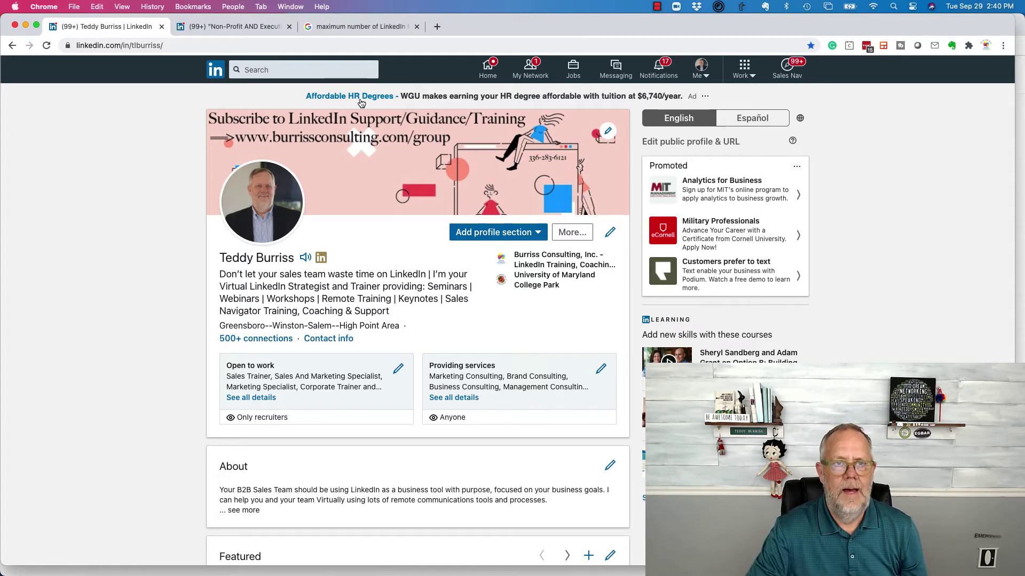
Step: Start a new message from the messaging inbox, then return to the Non-Profit AND Executive Director results
{"action": "left_click", "coordinate": [617, 69]}
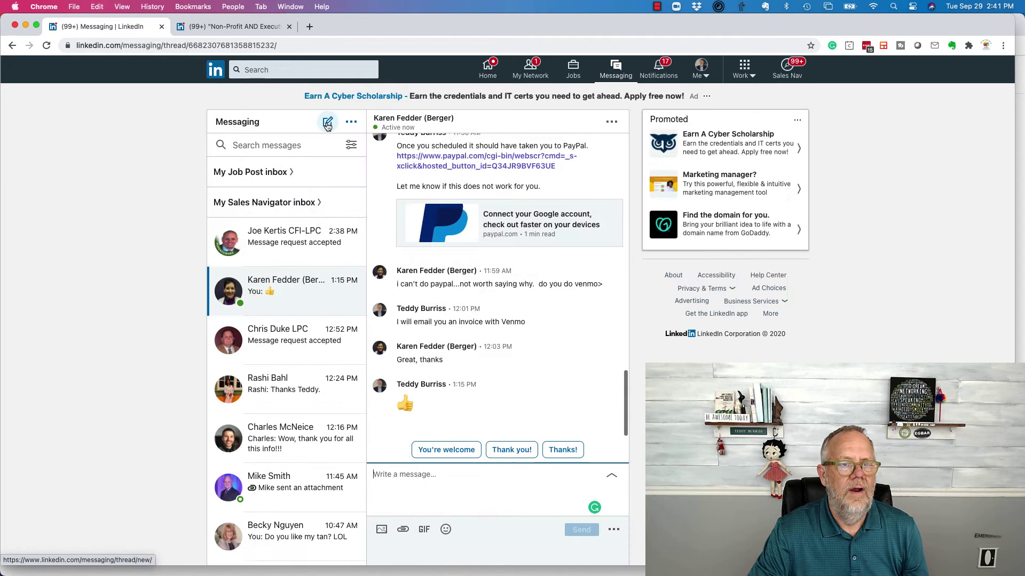
{"action": "left_click", "coordinate": [327, 123]}
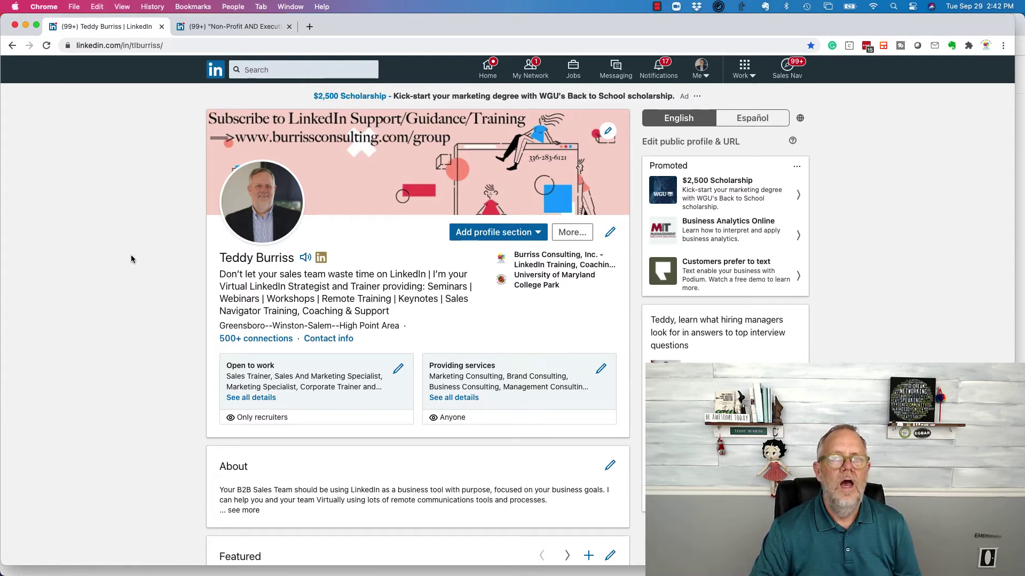
{"action": "key", "text": "ctrl+Tab"}
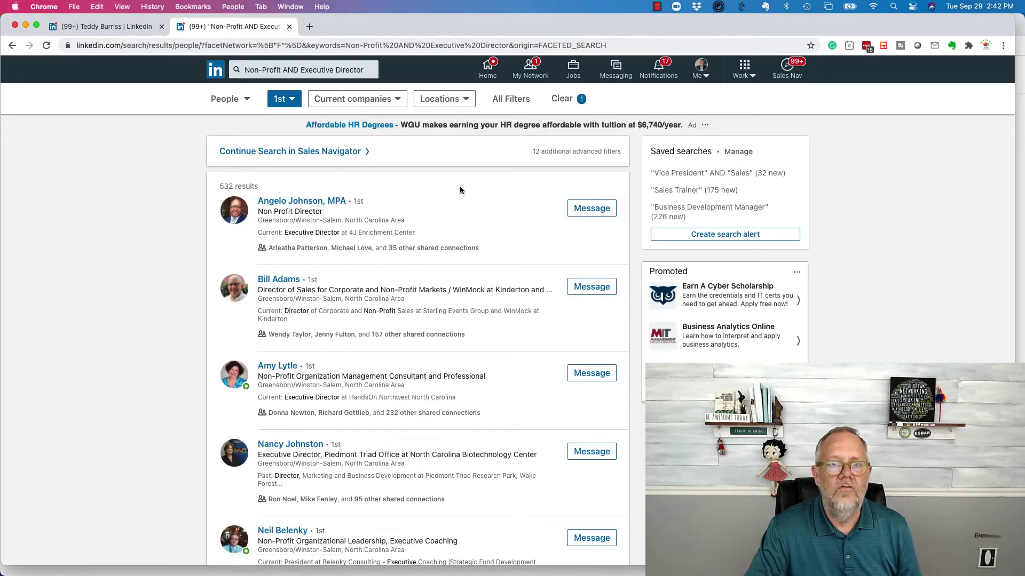
Step: Filter the results to Greensboro--Winston-Salem--High Point Area and North Carolina, United States
{"action": "left_click", "coordinate": [439, 98]}
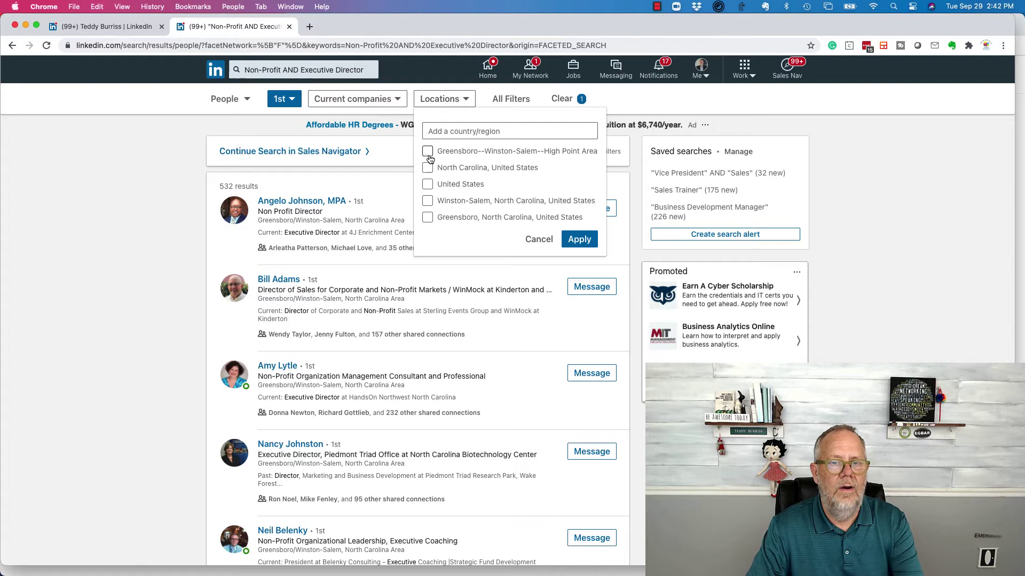
{"action": "left_click", "coordinate": [429, 154]}
{"action": "left_click", "coordinate": [428, 169]}
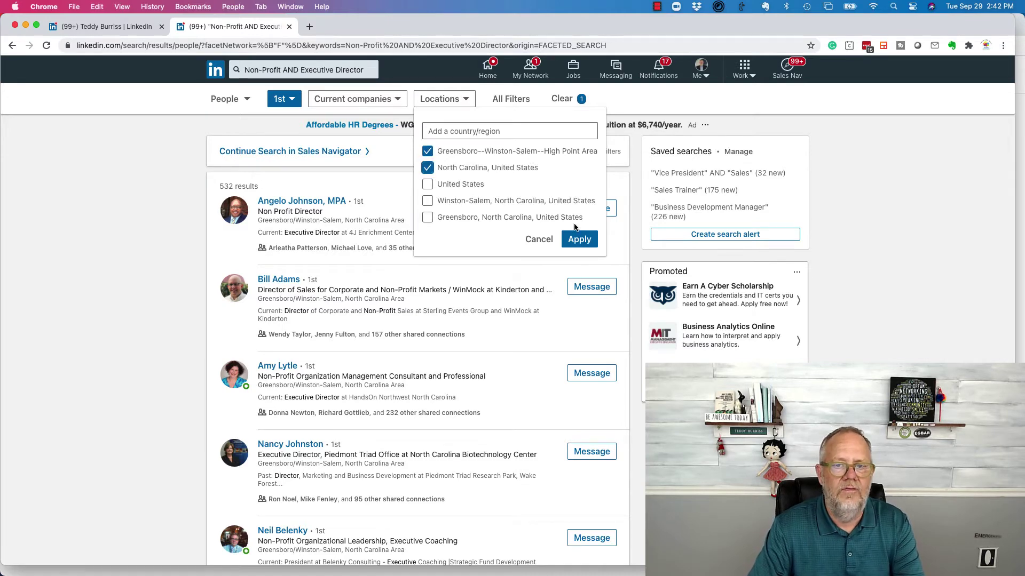
{"action": "left_click", "coordinate": [577, 241]}
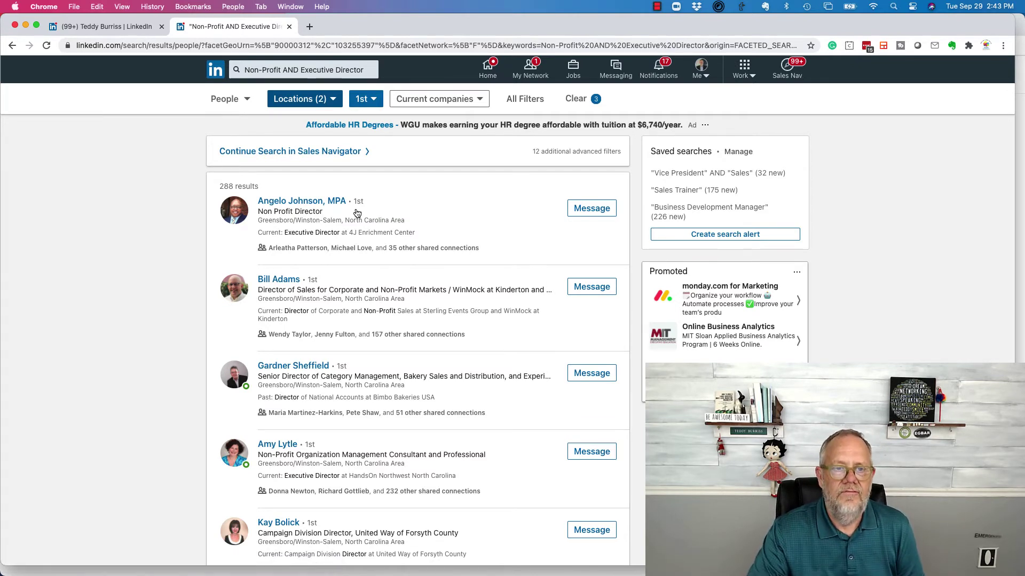
{"action": "left_click", "coordinate": [575, 209]}
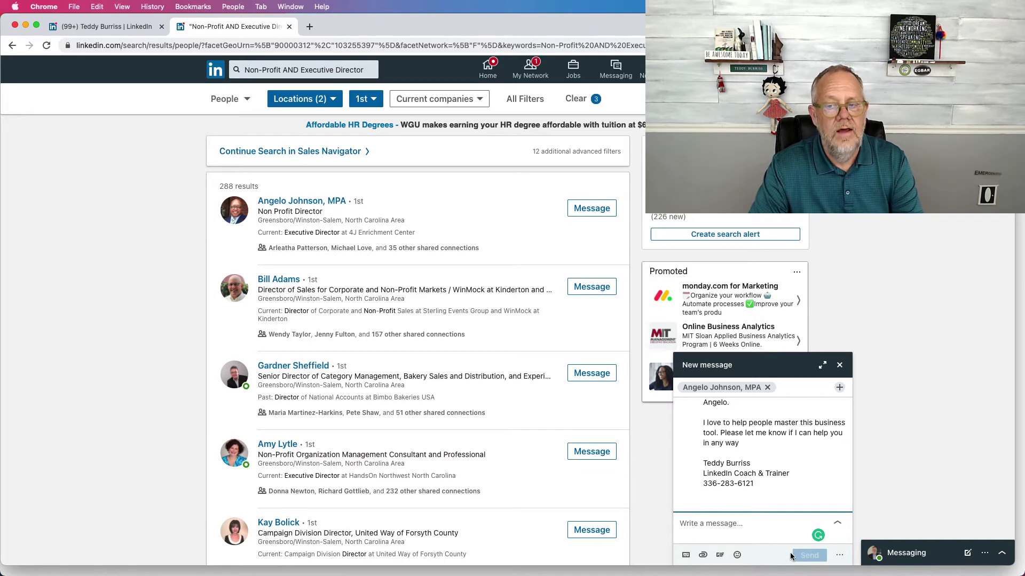
{"action": "left_click", "coordinate": [809, 555]}
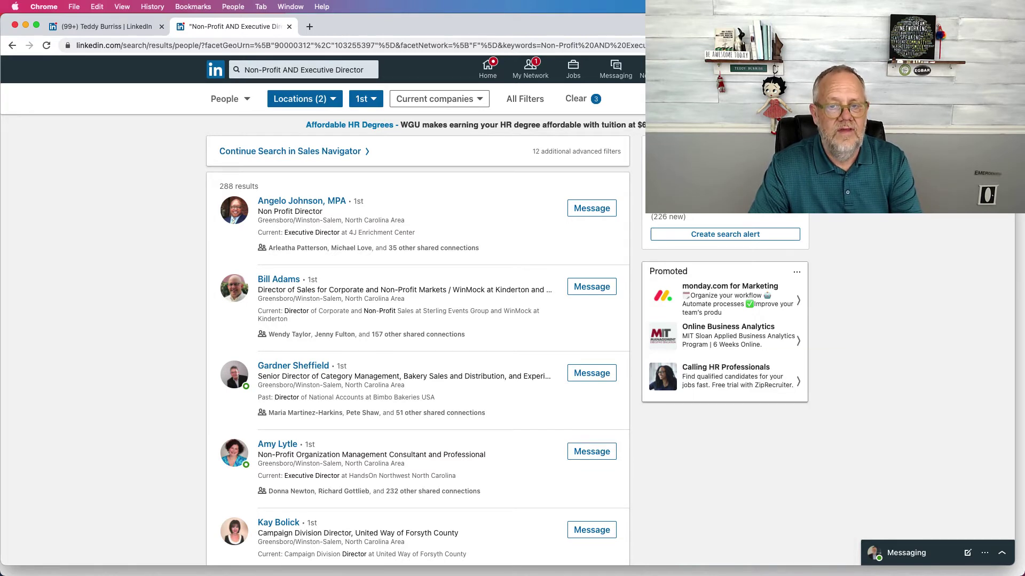
{"action": "left_click", "coordinate": [587, 288]}
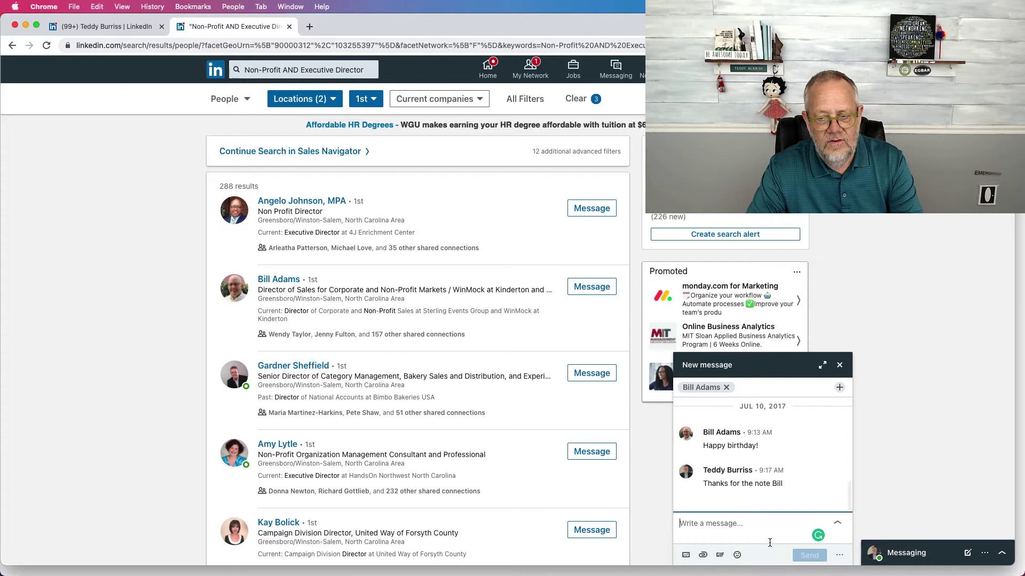
{"action": "left_click", "coordinate": [809, 556]}
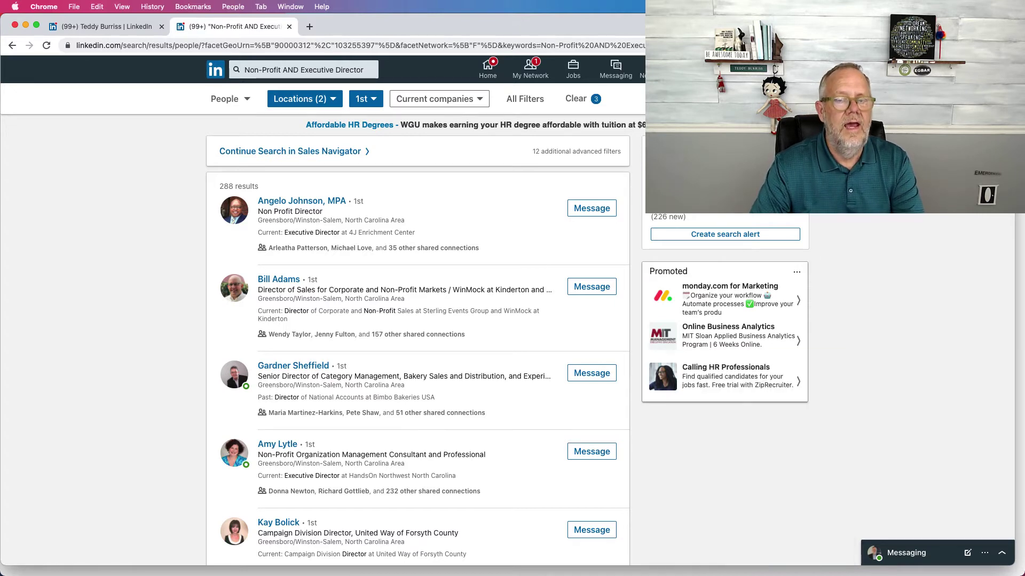